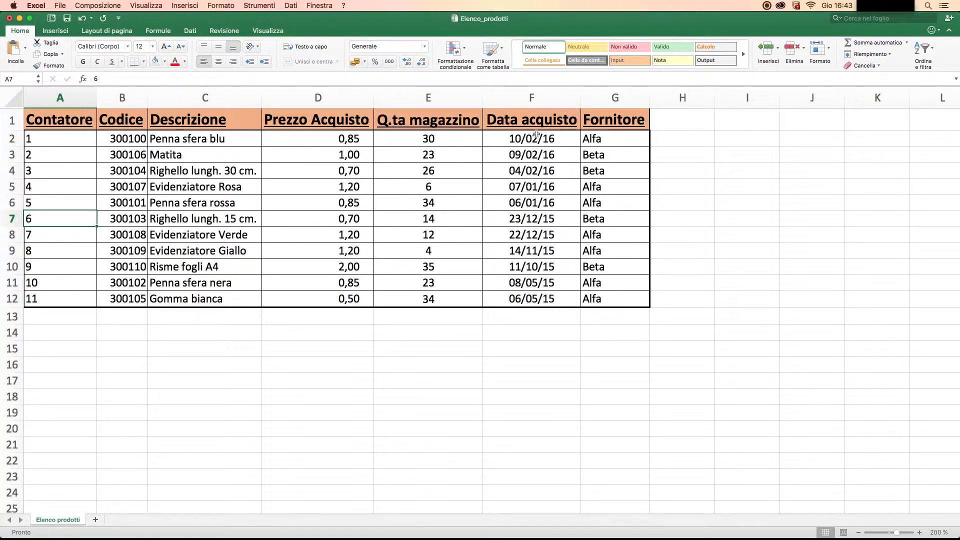
Inspect the Data acquisto column, then check the Contatore numbers from A2 down to A12.
left_click_drag(535, 123, 525, 305)
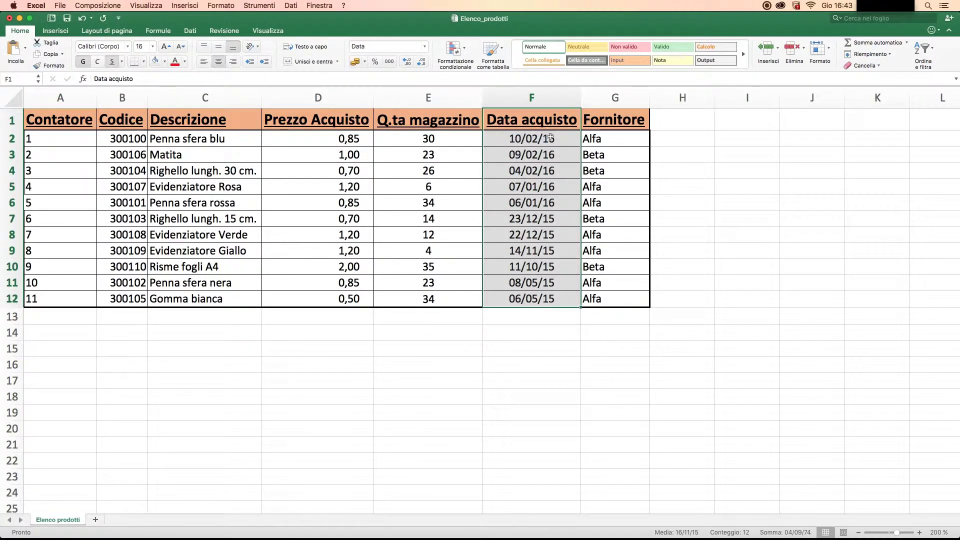
left_click(547, 139)
left_click(539, 297)
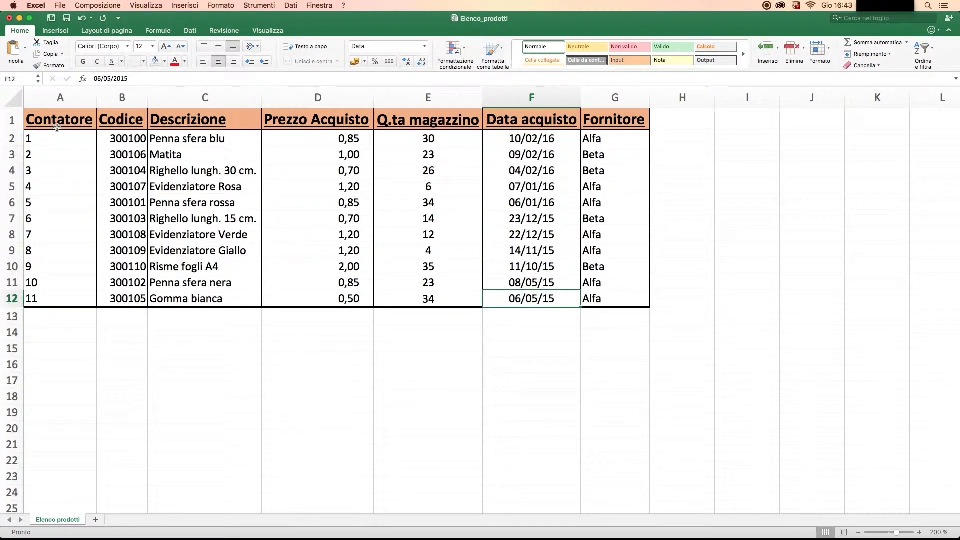
left_click_drag(68, 115, 70, 298)
left_click_drag(57, 138, 58, 141)
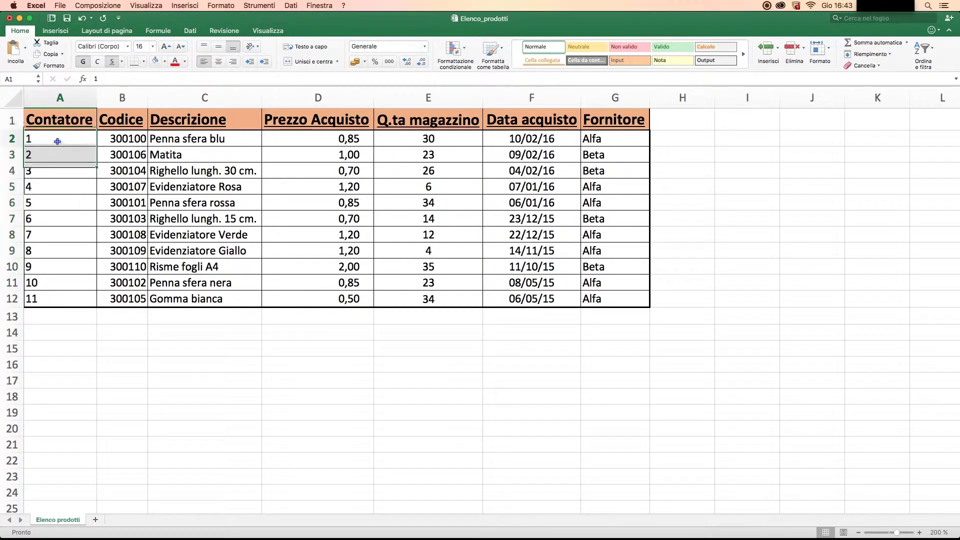
left_click(58, 142)
key("Down")
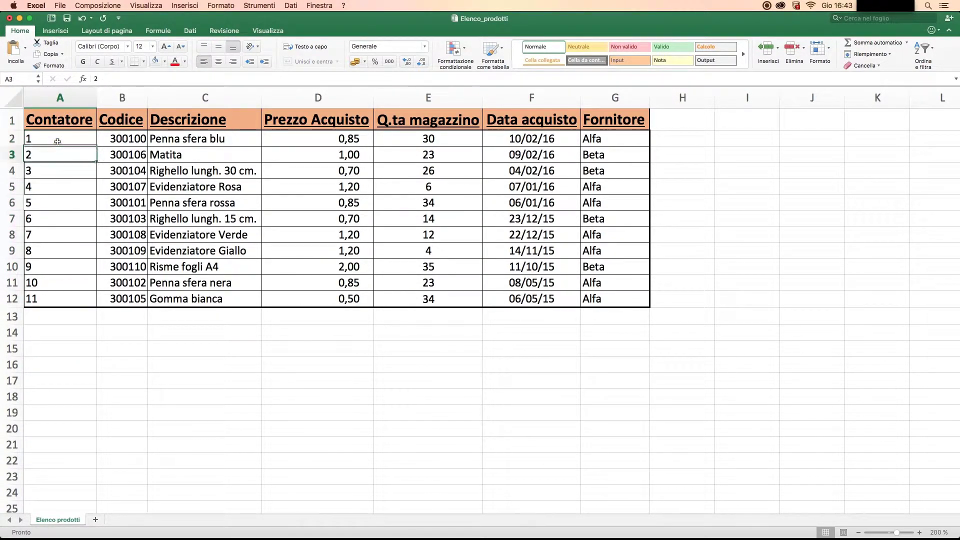
key("Down")
key("Down")
key("Down")
key("Down")
key("Down")
key("Down")
key("Down")
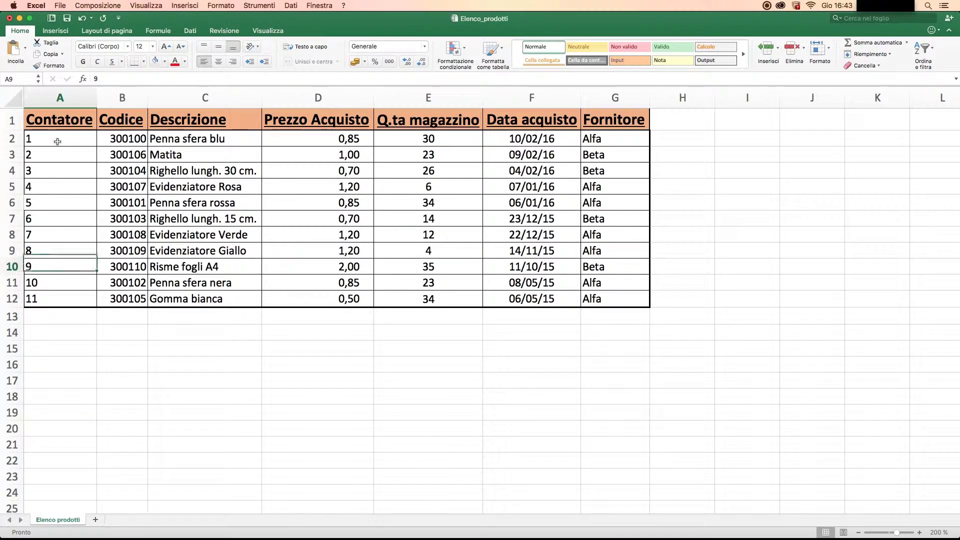
key("Down")
key("Up")
key("Up")
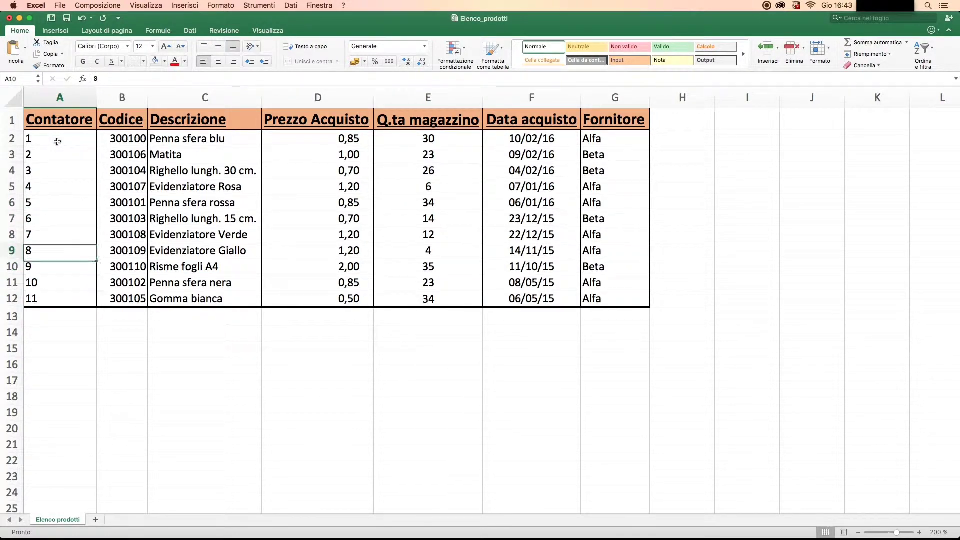
key("Down")
key("Down")
key("Down")
key("Up")
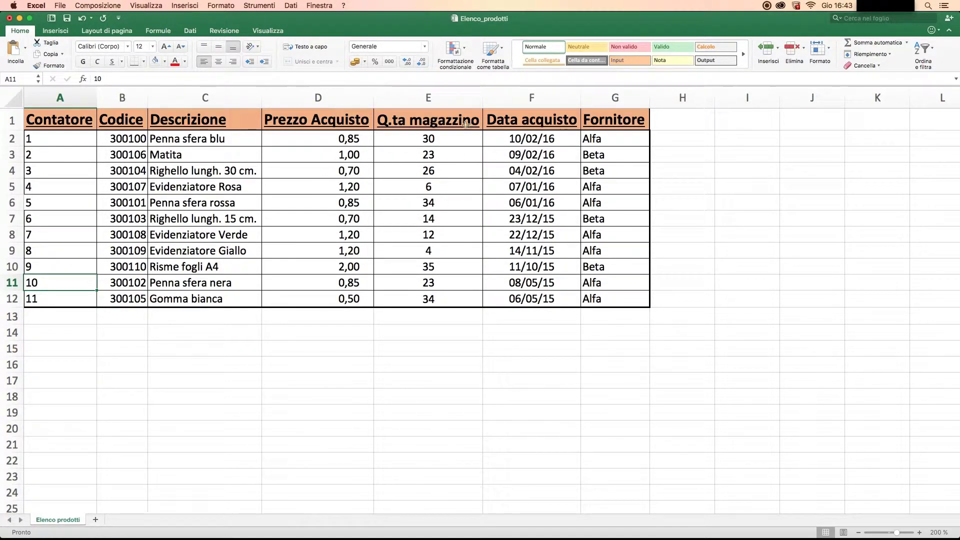
Custom-sort the whole table by Q.ta magazzino, smallest to largest.
left_click(450, 139)
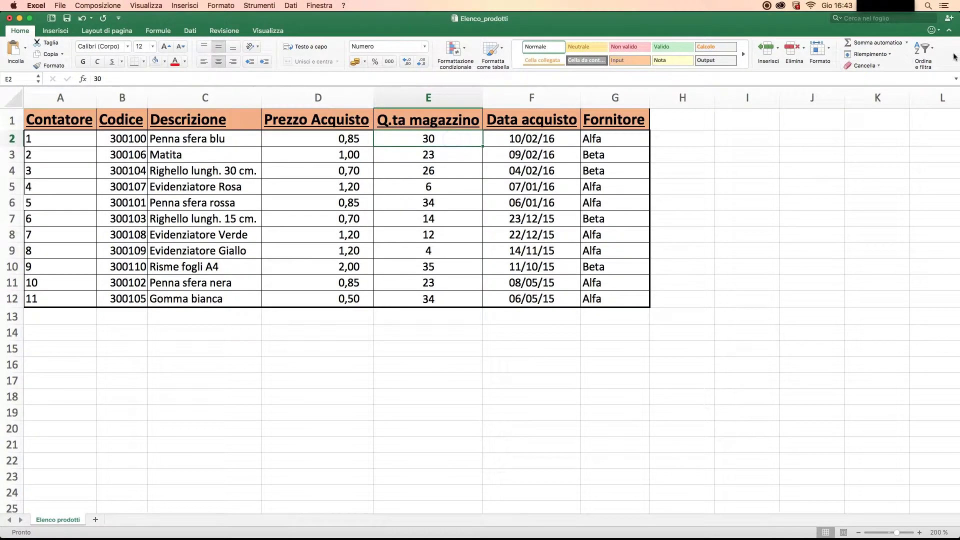
left_click(925, 54)
left_click(882, 83)
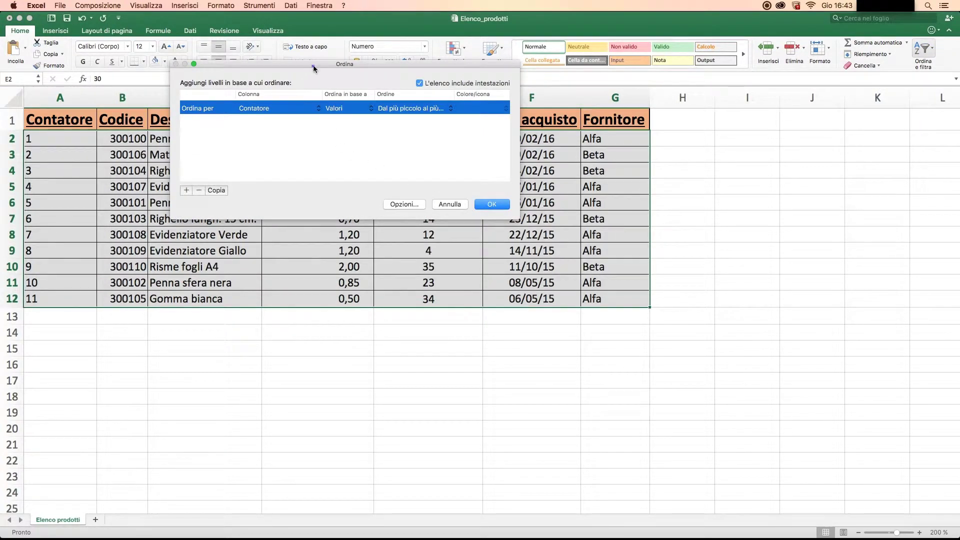
mouse_move(313, 64)
left_mouse_down()
mouse_move(310, 202)
mouse_move(307, 184)
left_mouse_up()
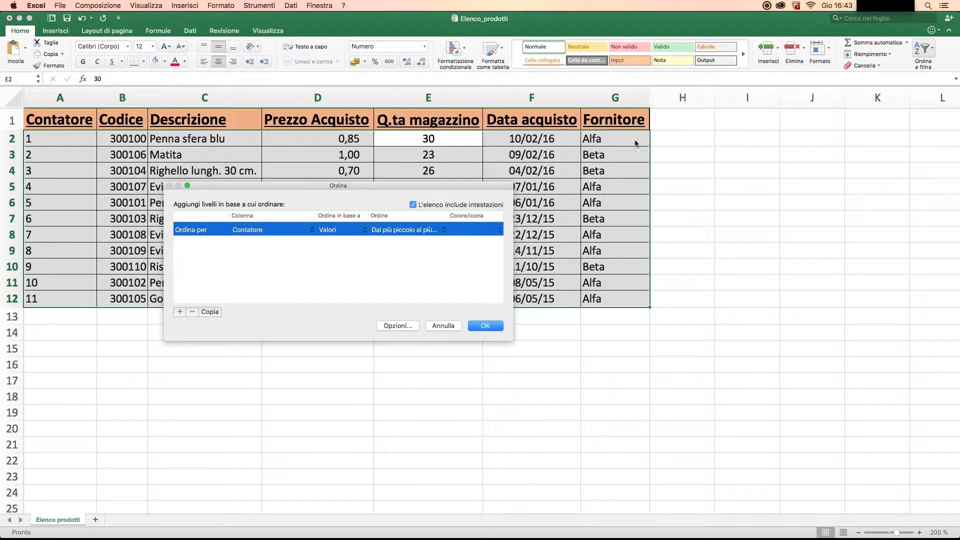
left_click(262, 230)
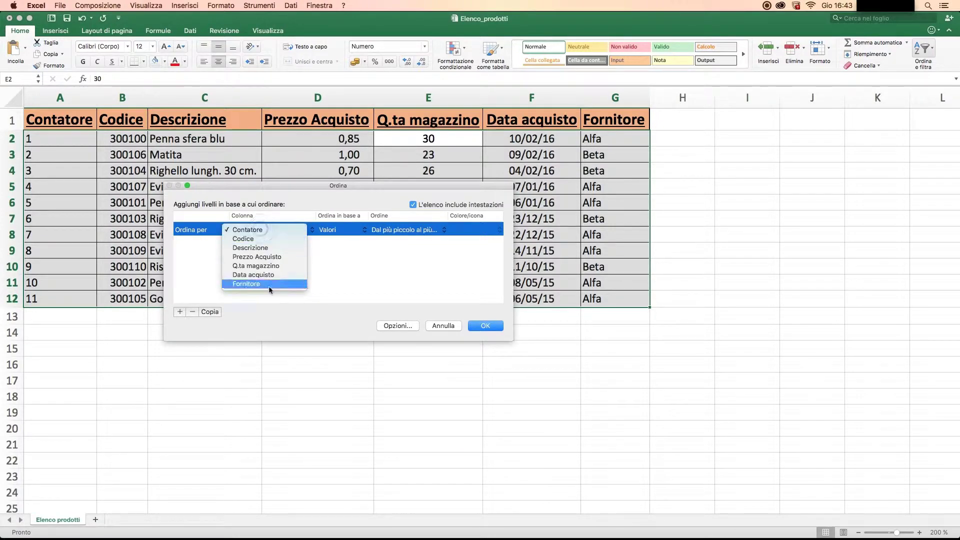
left_click(265, 265)
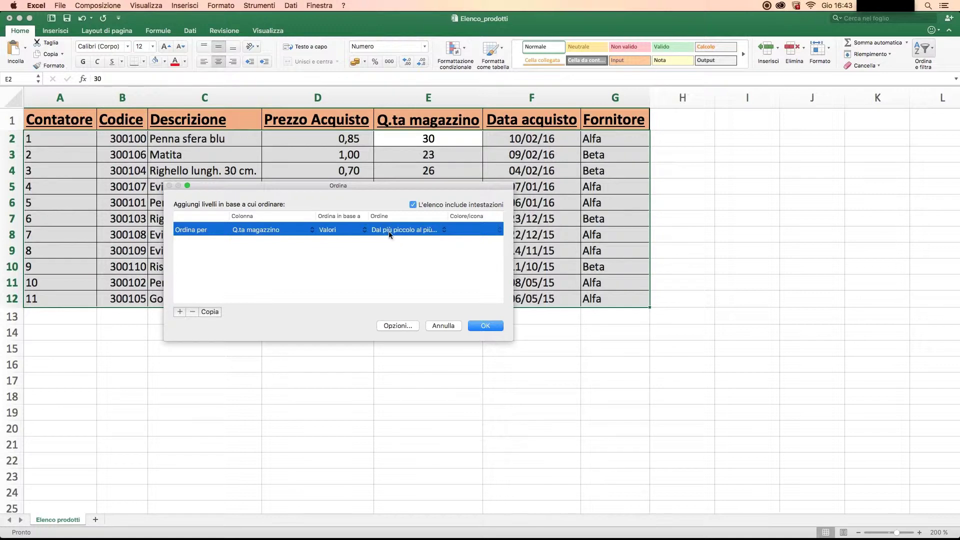
left_click(485, 326)
left_click(438, 202)
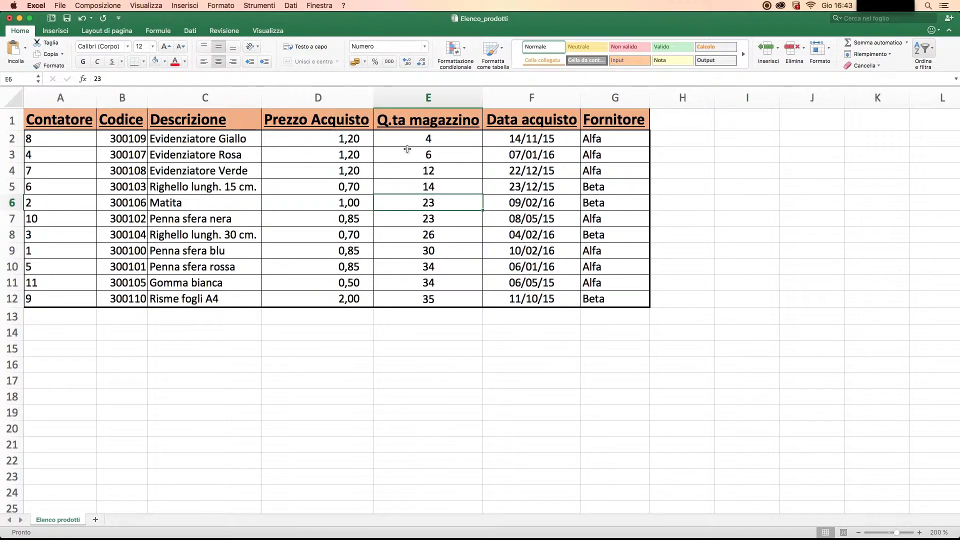
left_click_drag(436, 124, 444, 296)
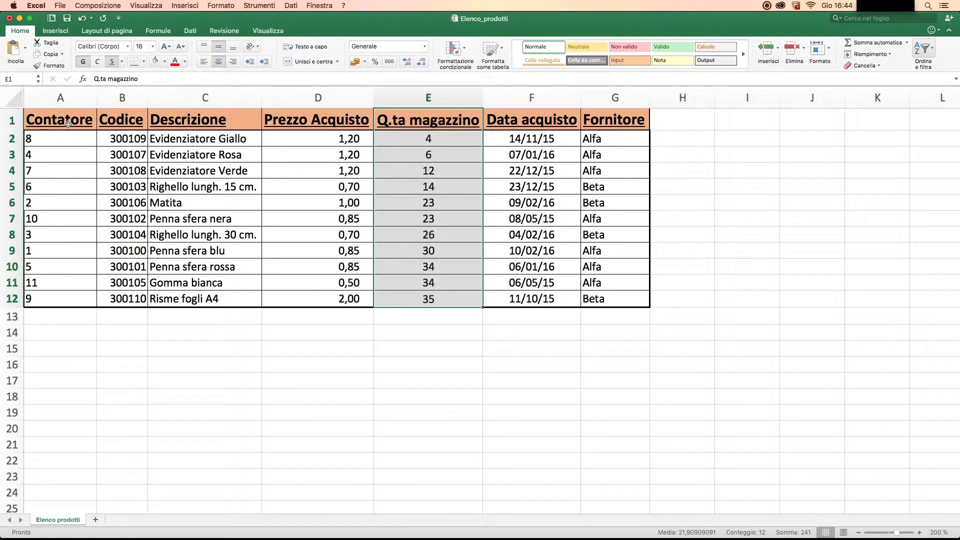
left_click_drag(69, 124, 40, 298)
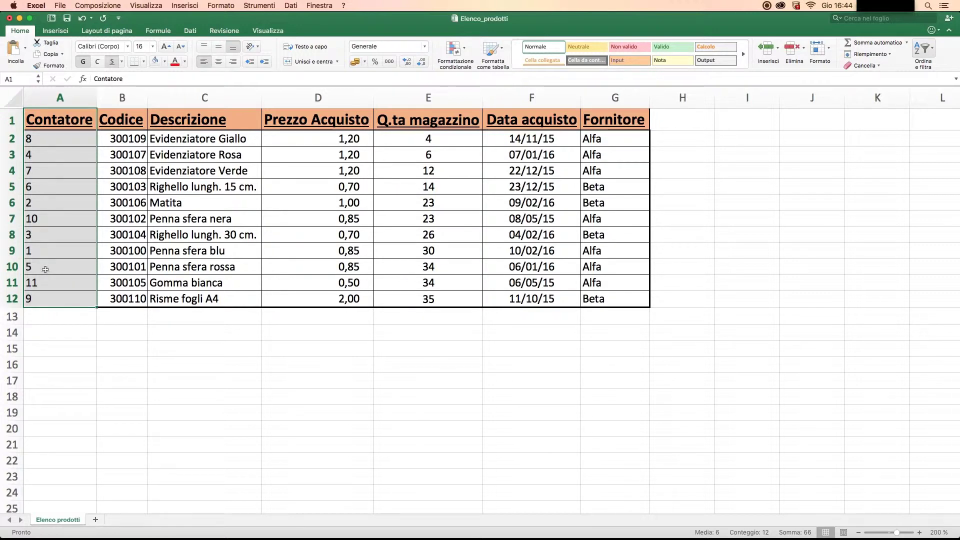
left_click(69, 167)
left_click_drag(63, 126, 40, 296)
Sort the selected Contatore cells smallest to largest, continuing with the current selection only.
left_click(927, 53)
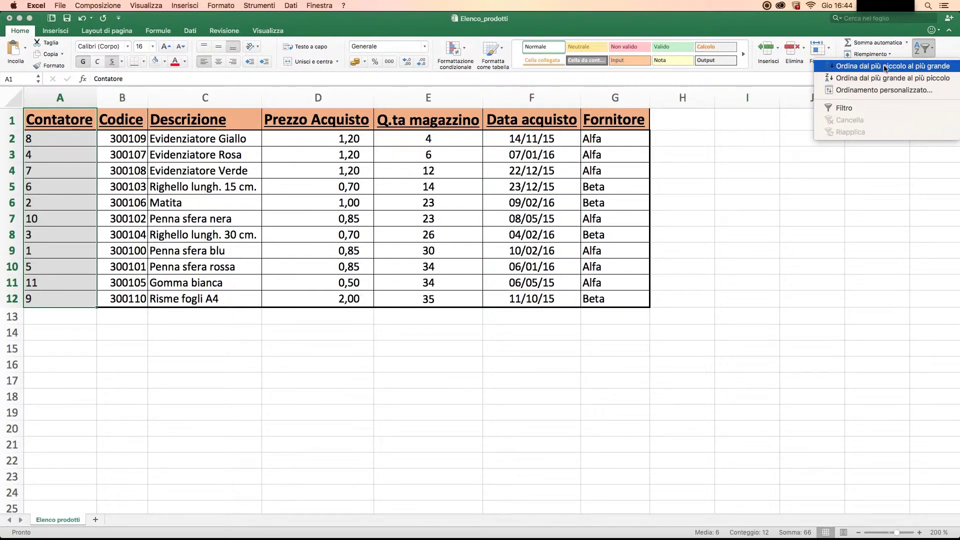
left_click(884, 67)
left_click_drag(192, 189, 184, 230)
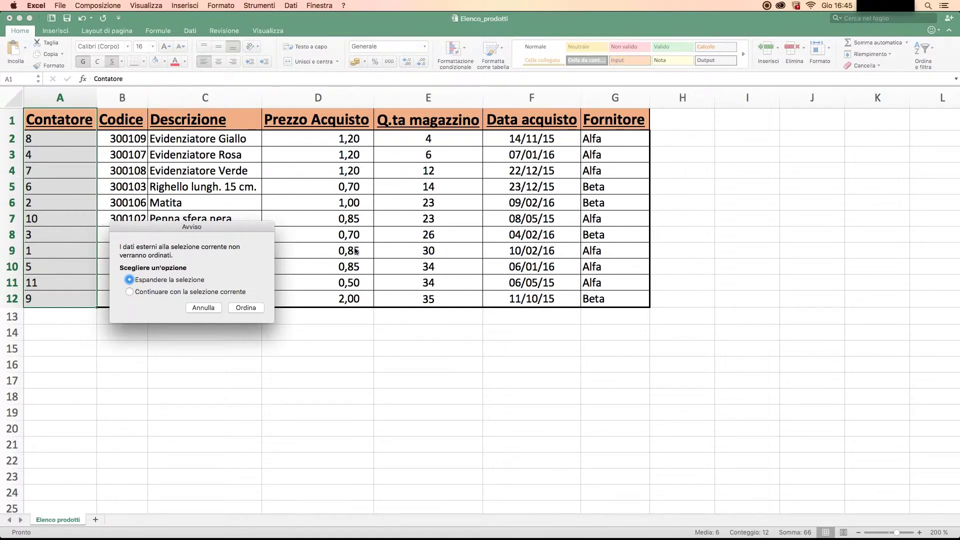
left_click(129, 291)
left_click(246, 308)
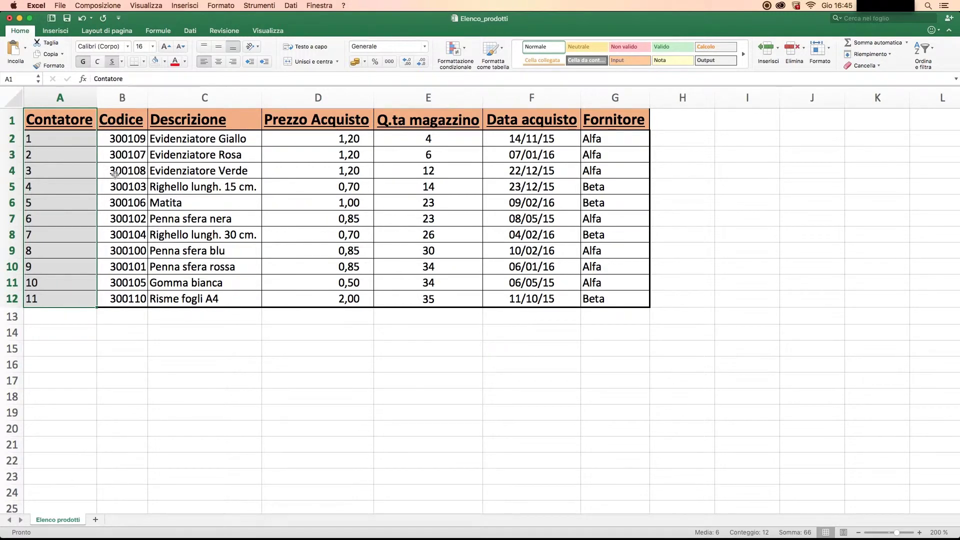
mouse_move(125, 121)
left_mouse_down()
mouse_move(605, 275)
mouse_move(607, 299)
left_mouse_up()
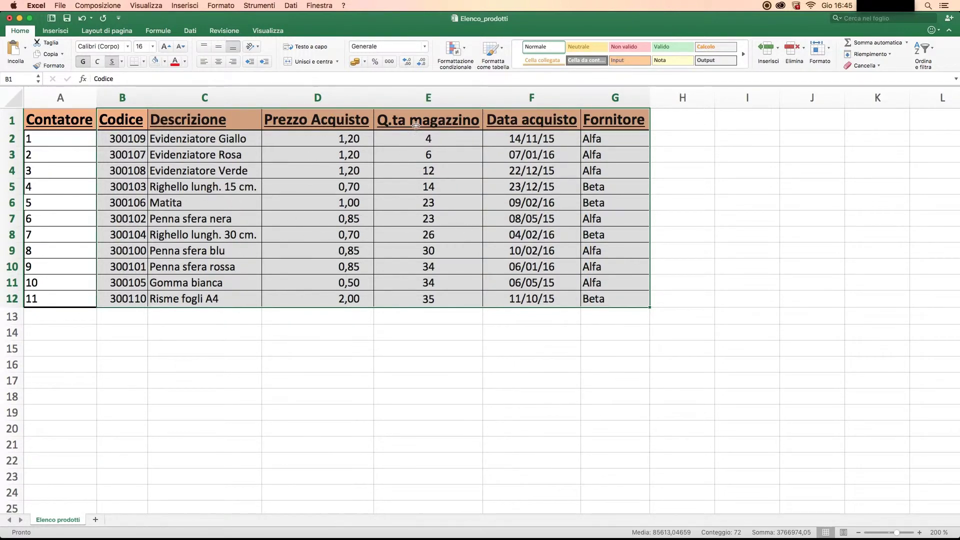
left_click_drag(416, 125, 425, 300)
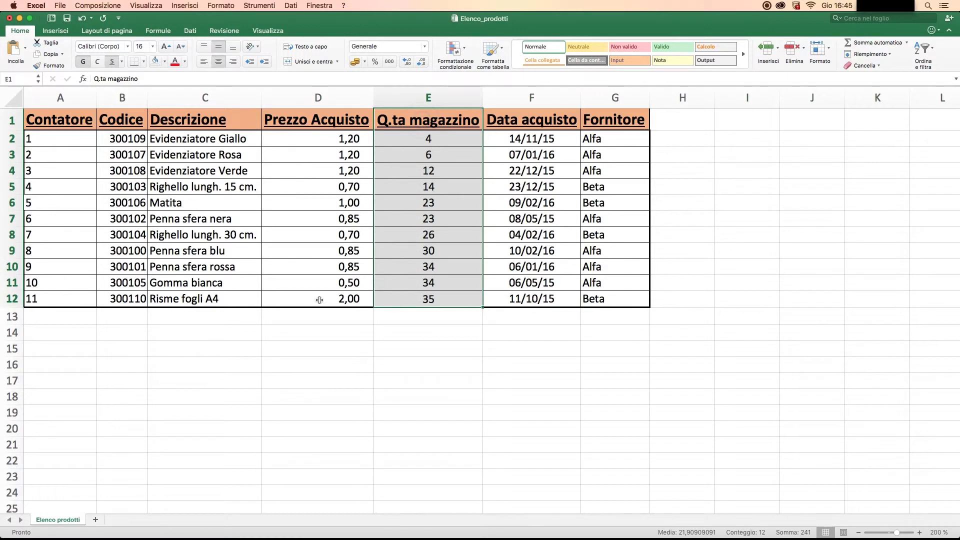
left_click_drag(75, 124, 55, 296)
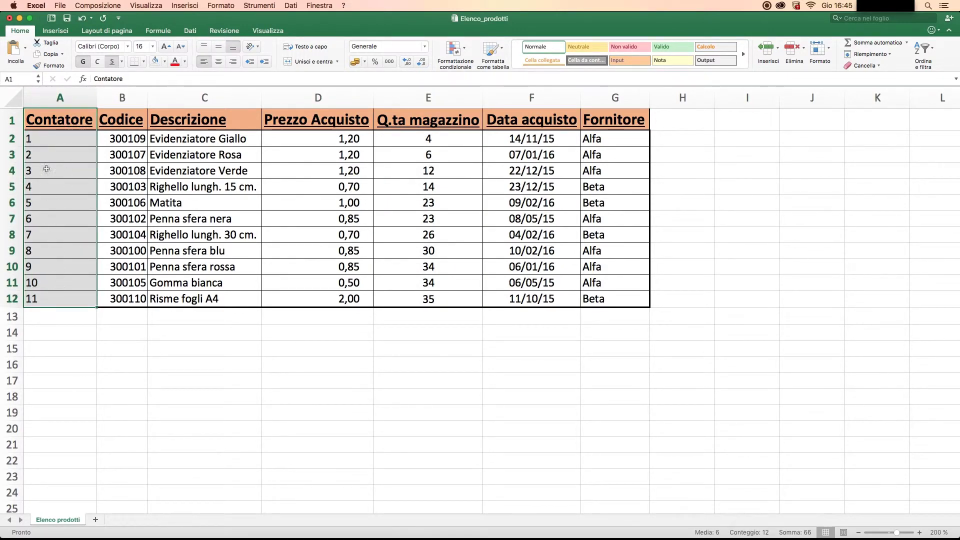
left_click(48, 143)
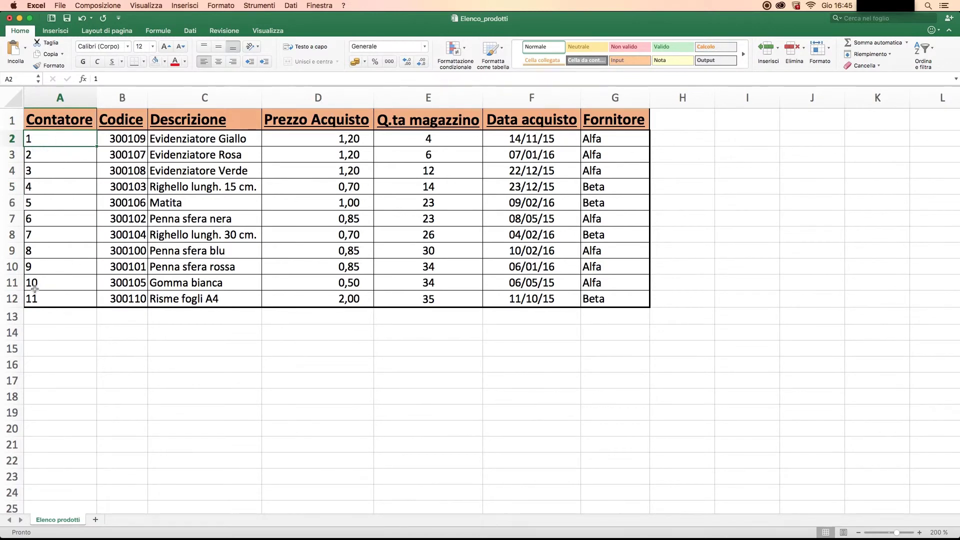